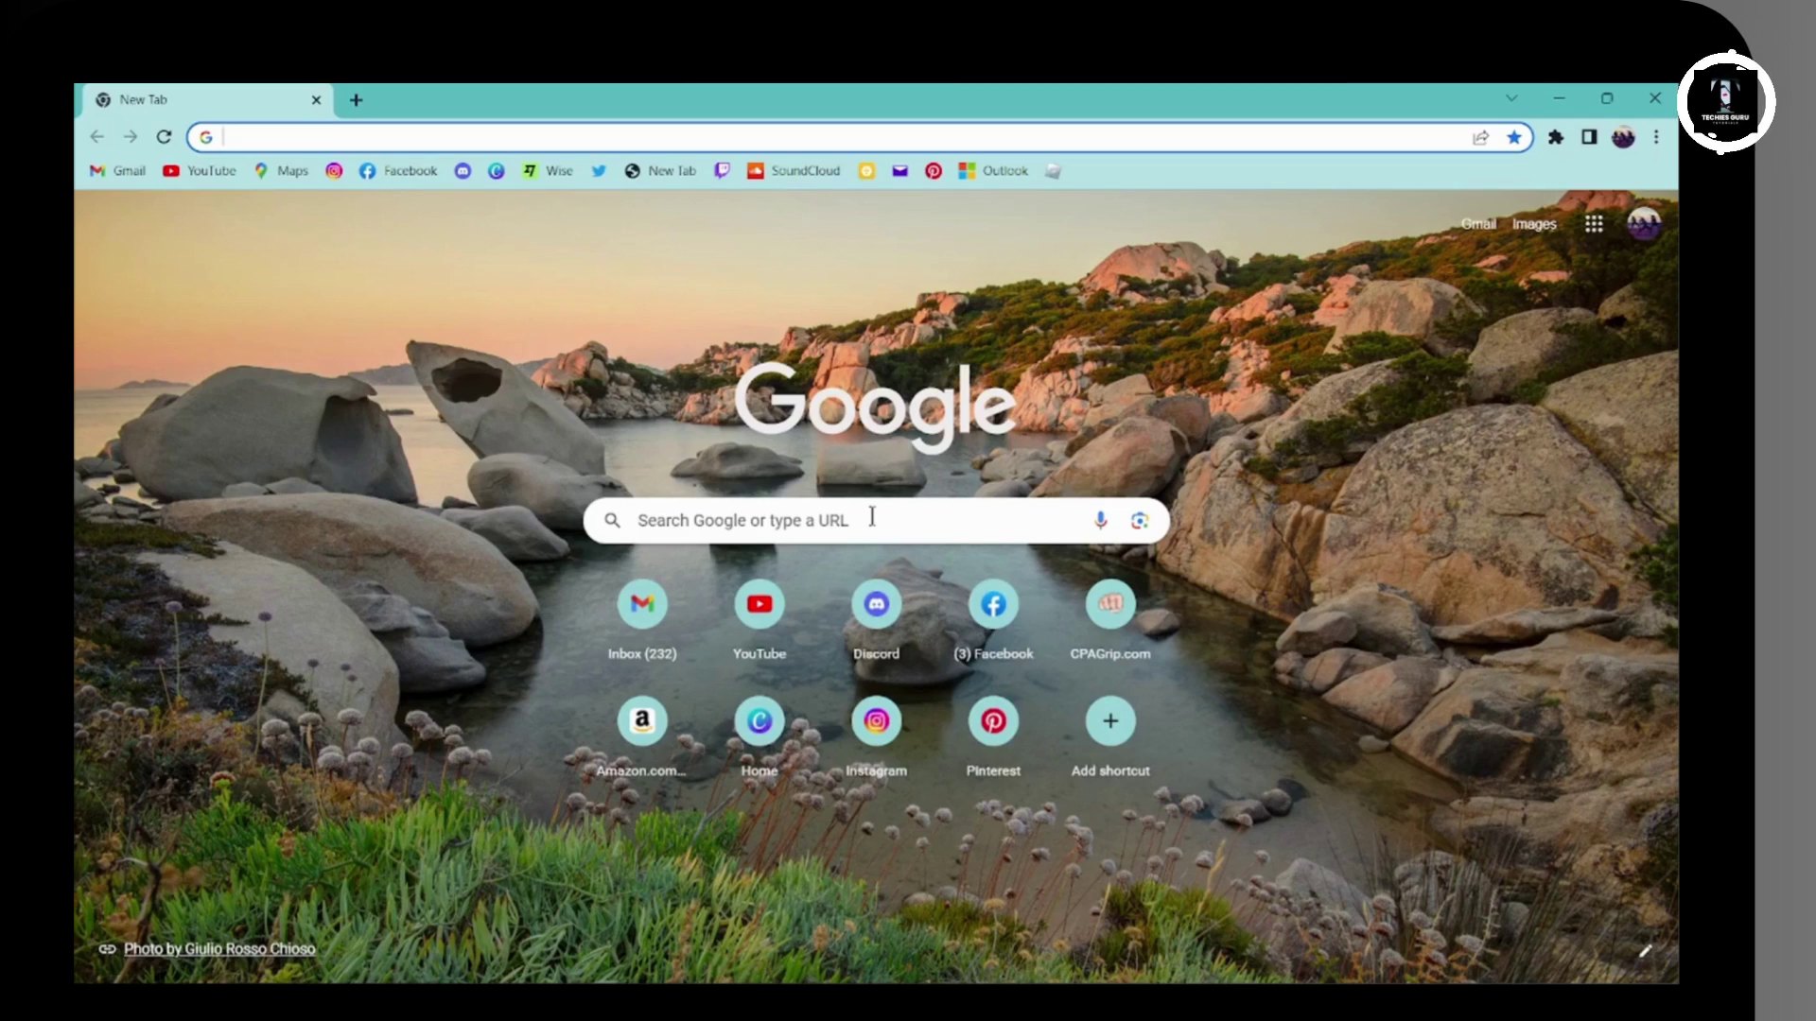
Search Google for 'tlauncher login'
click(871, 519)
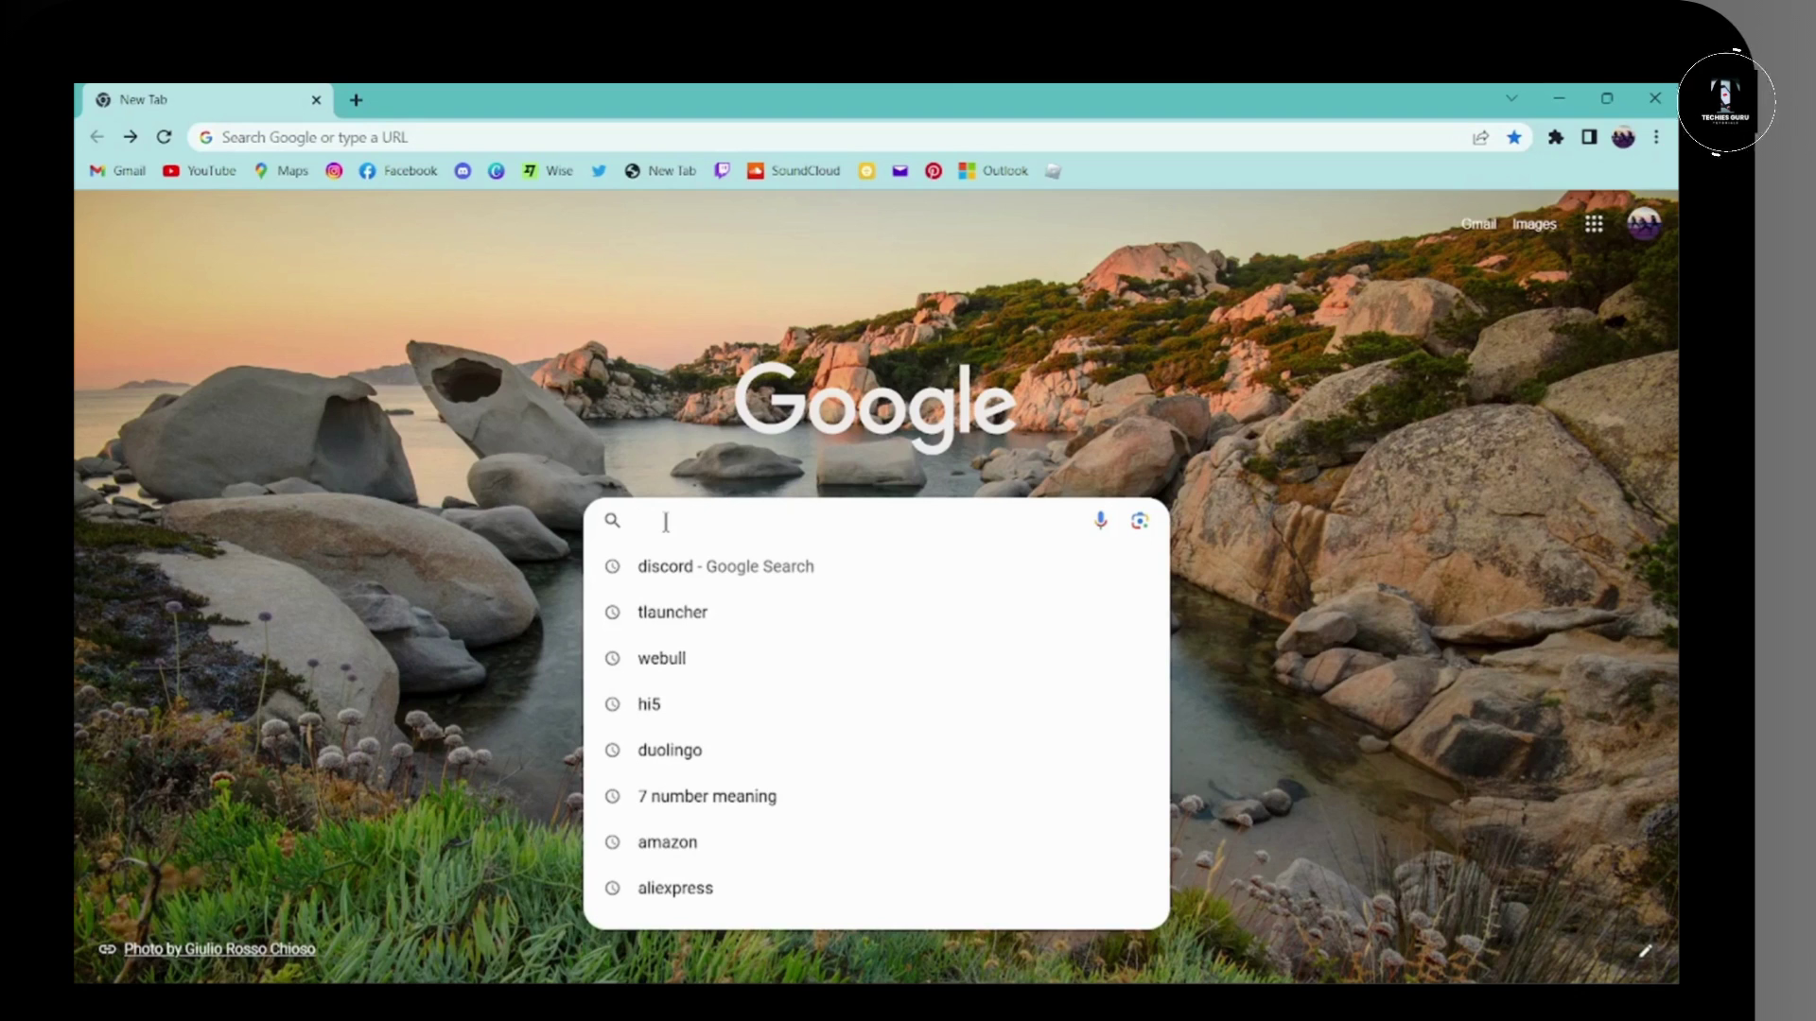
text(t)
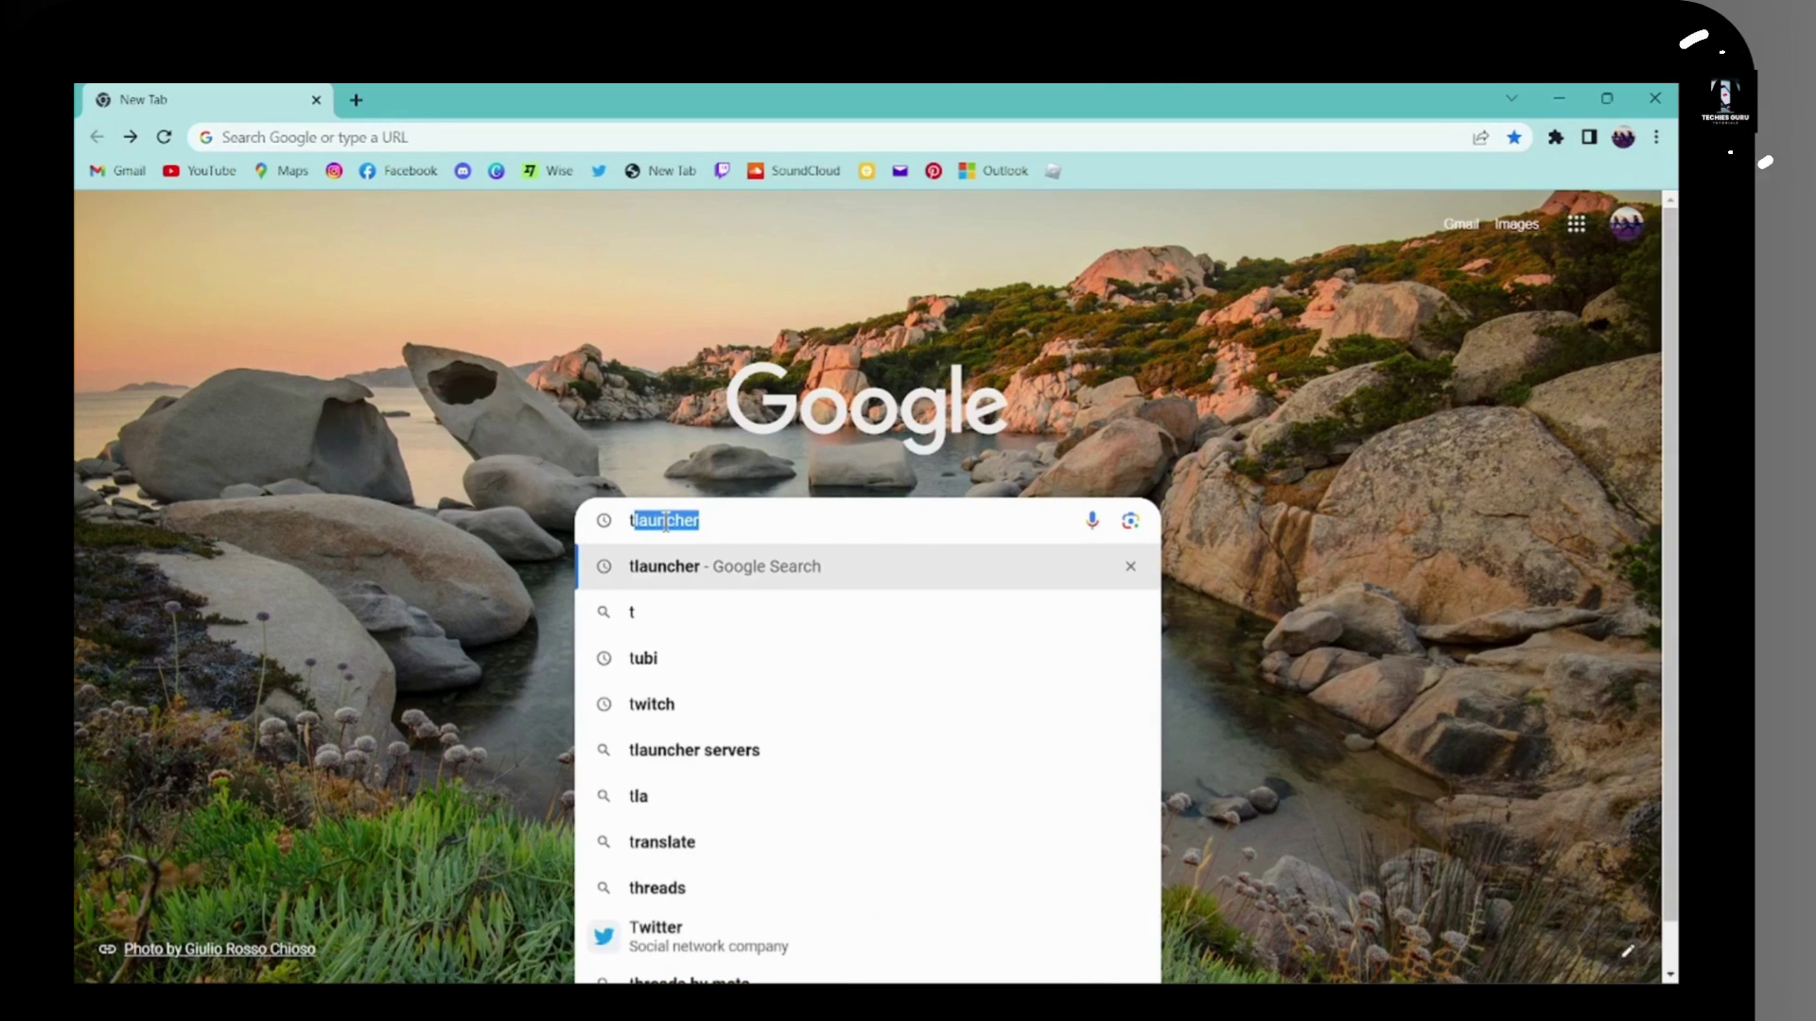
text(launch)
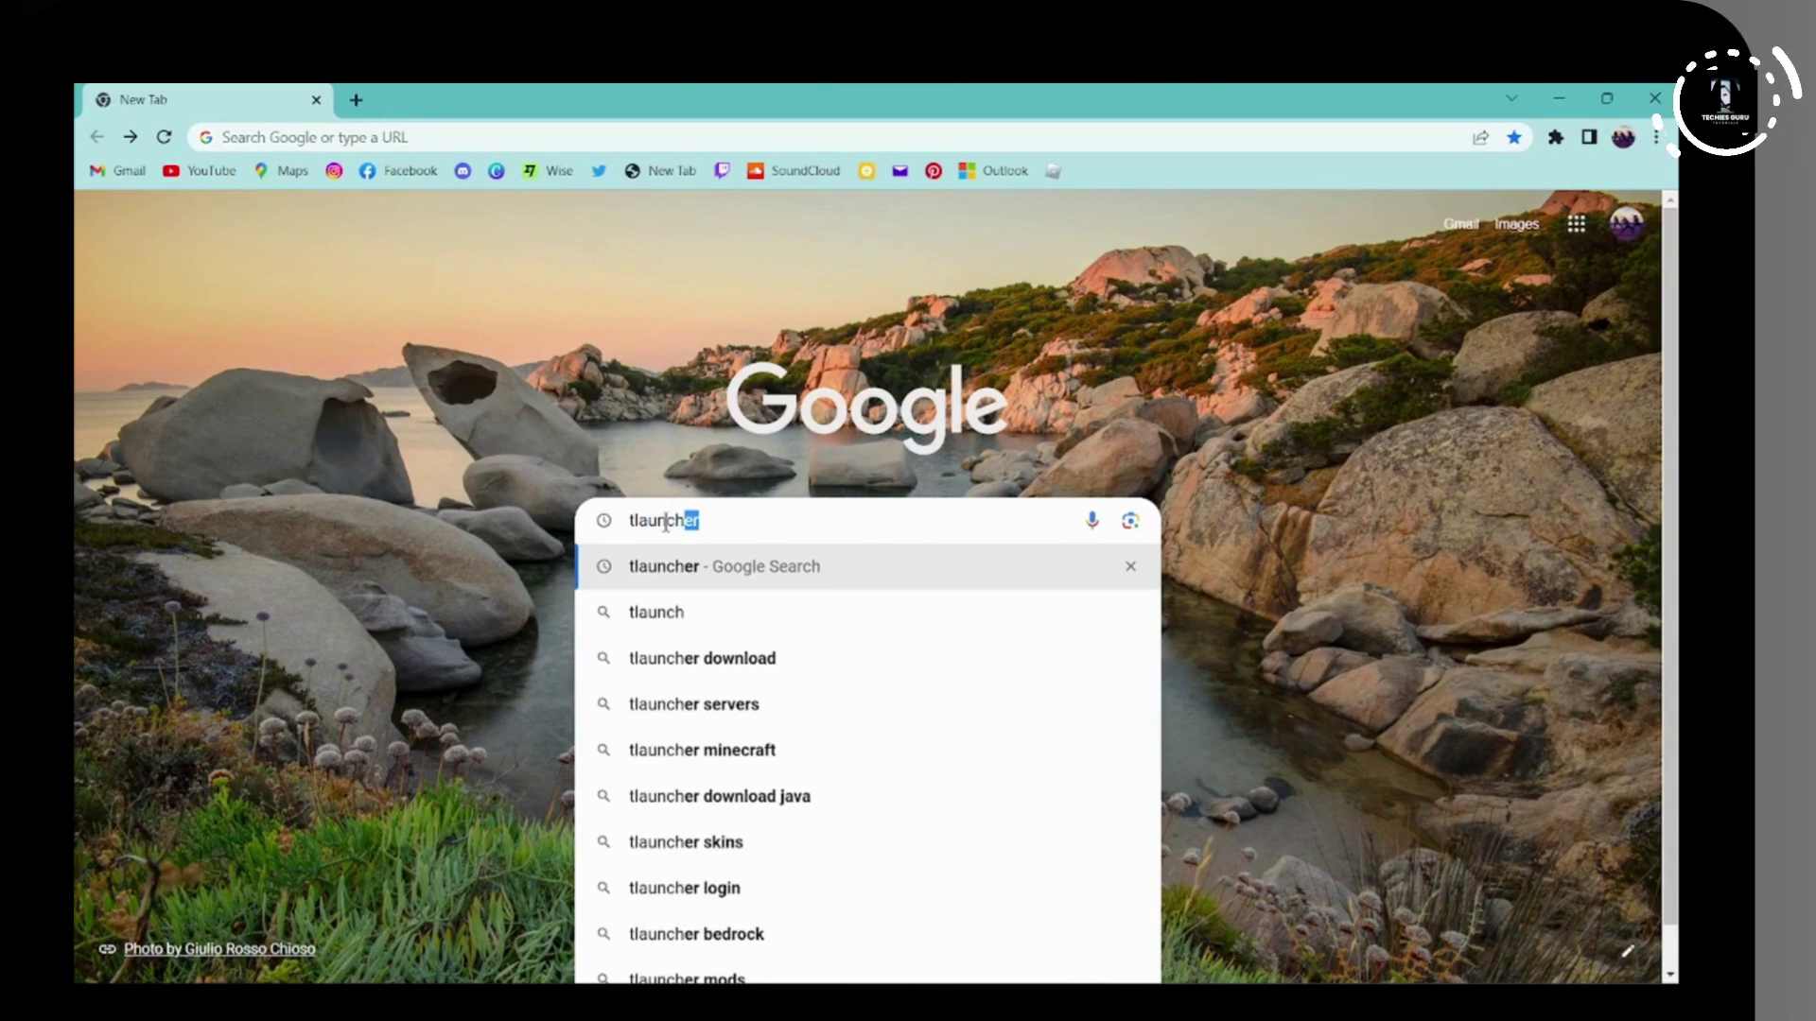
text(er logi)
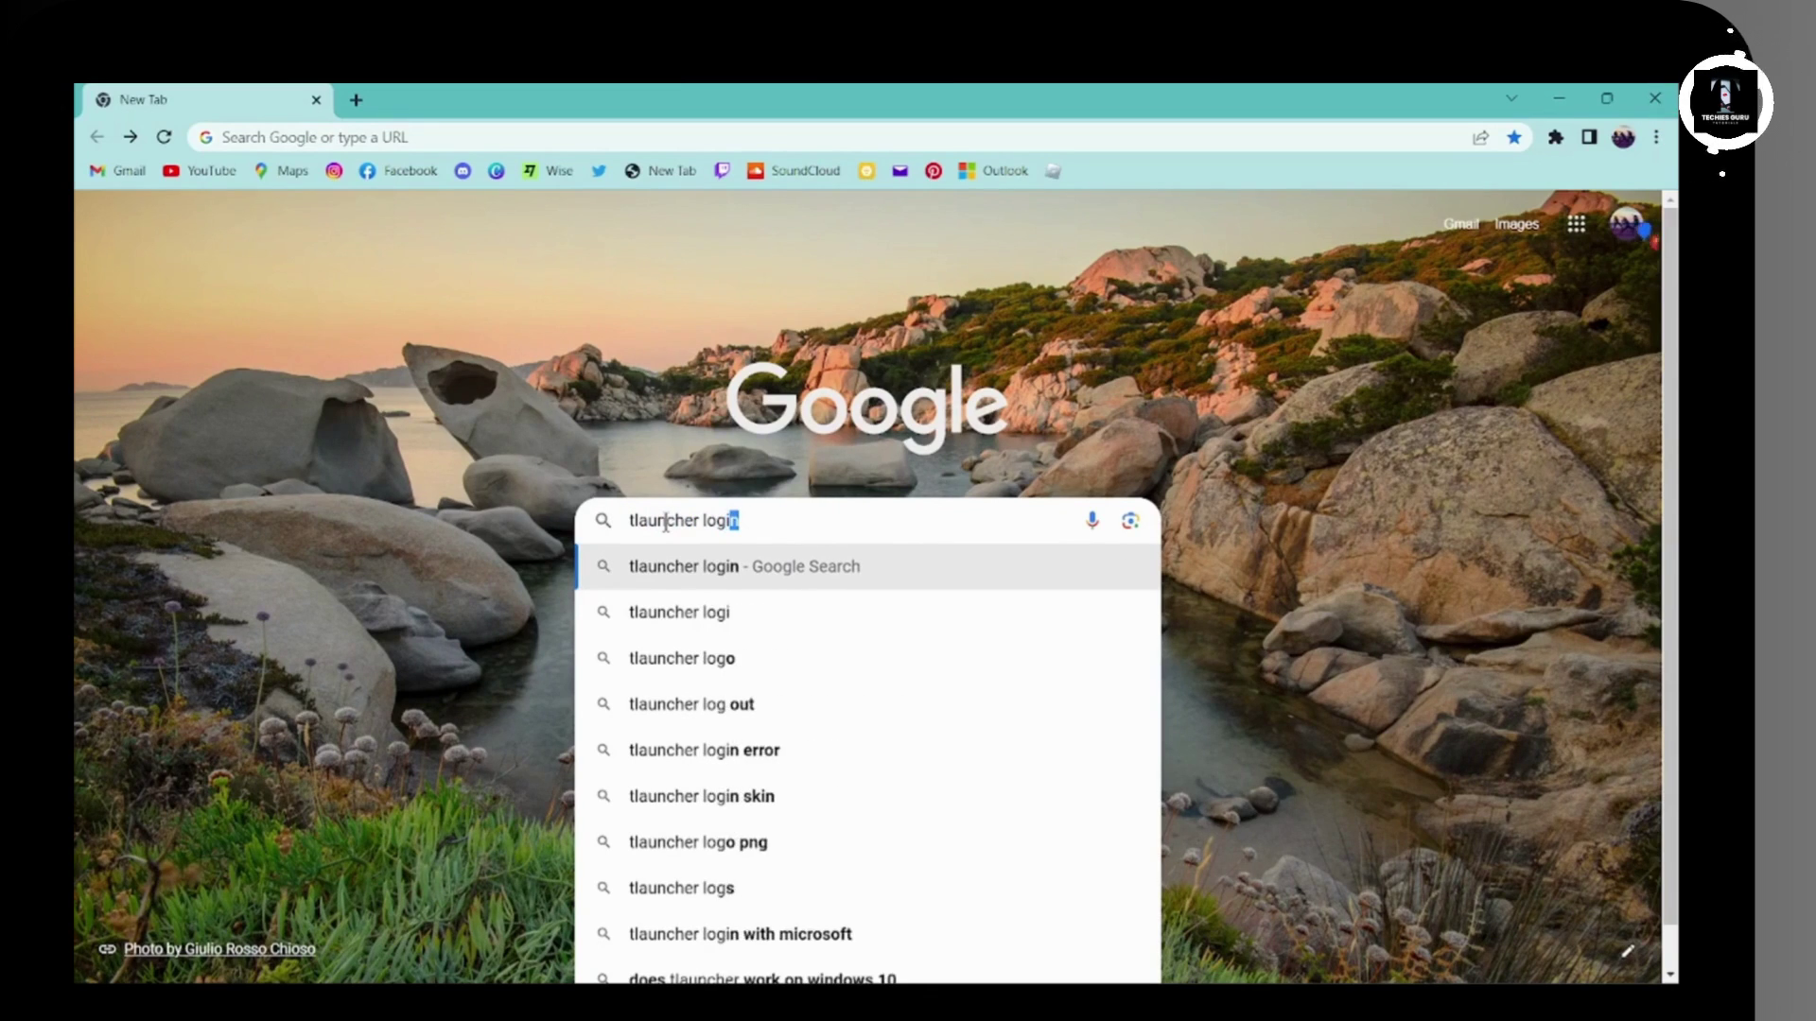
text(n)
key(Return)
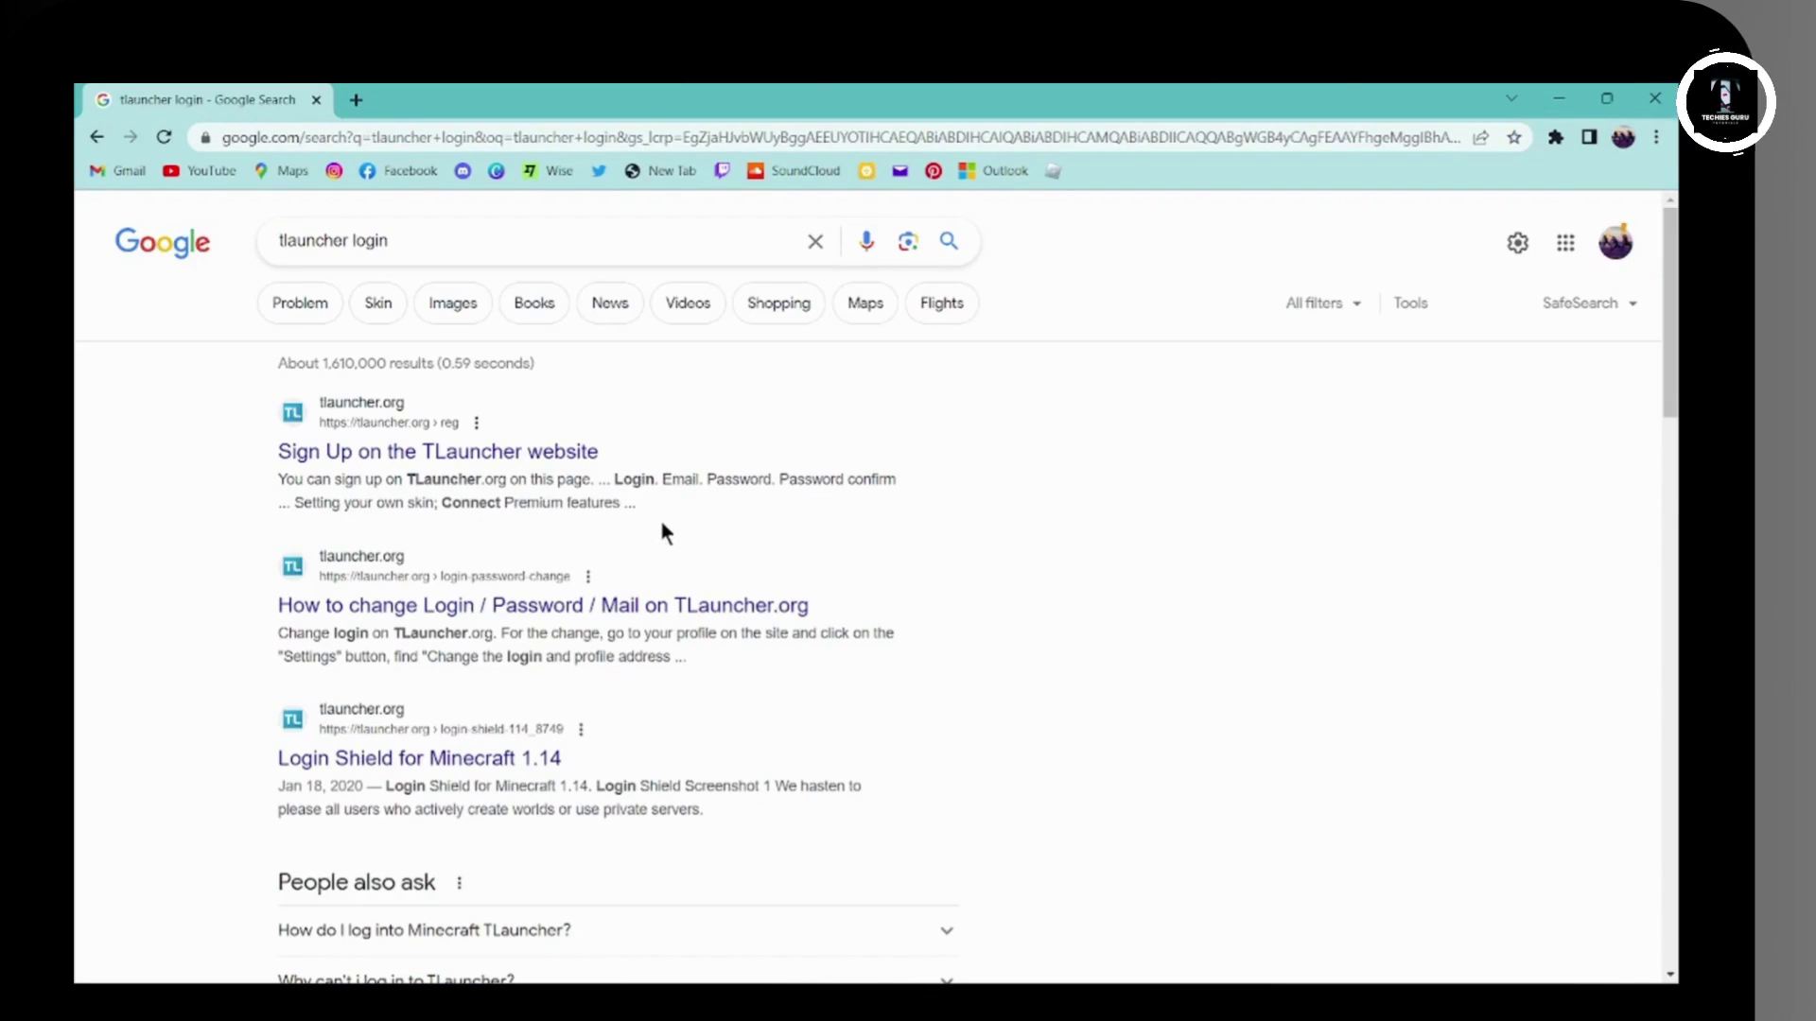
Open the 'Sign Up on the TLauncher website' result
click(475, 460)
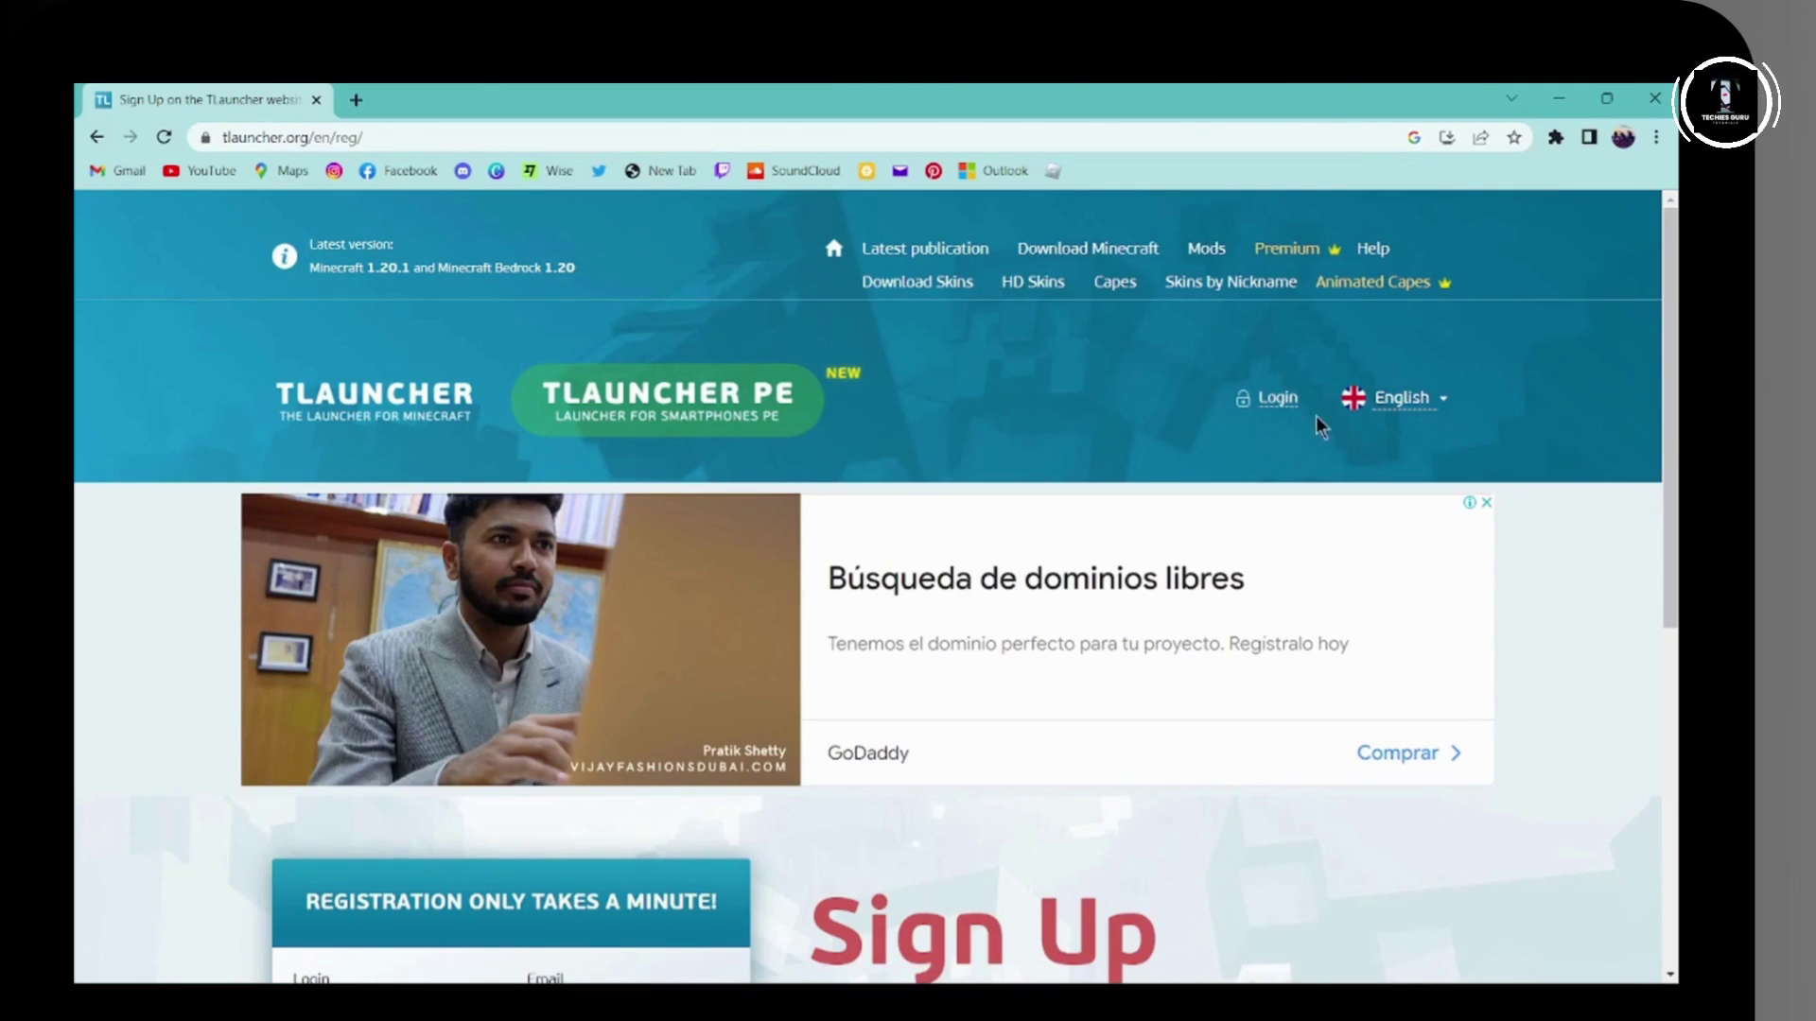
Open the TLauncher Login dialog, enter the account email, and focus the Password field
click(1268, 402)
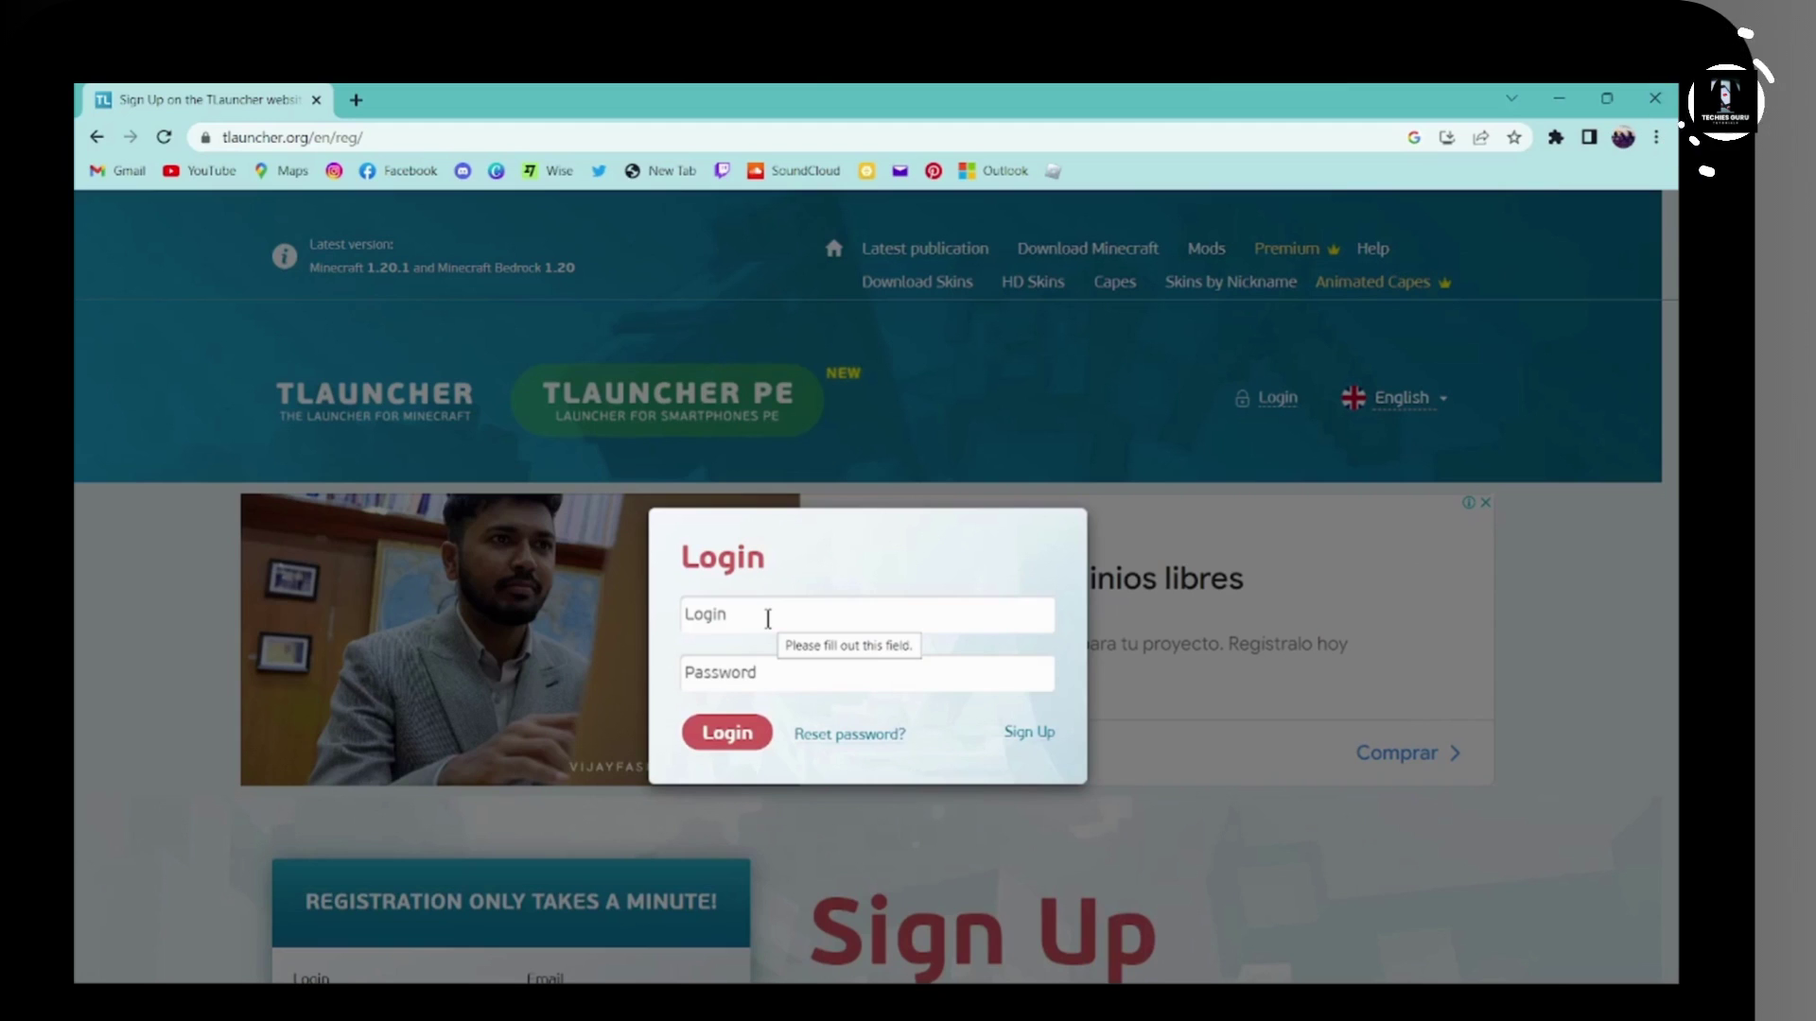
click(768, 618)
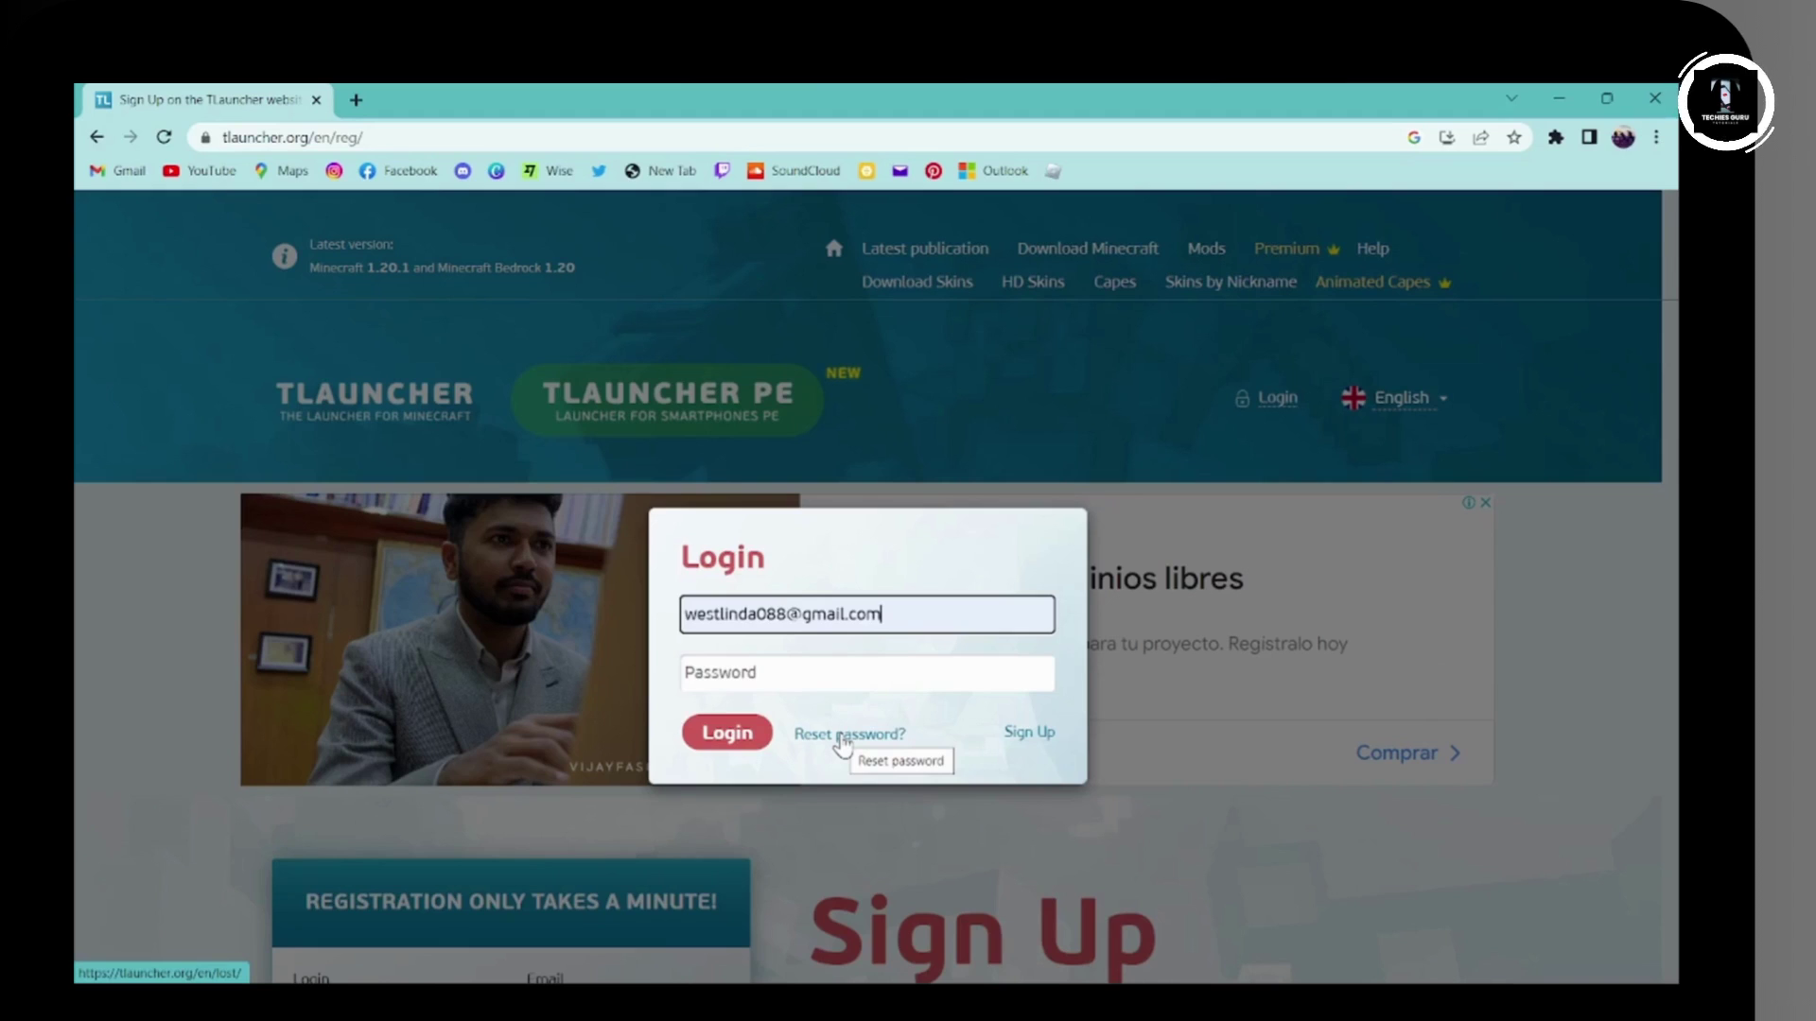
click(781, 675)
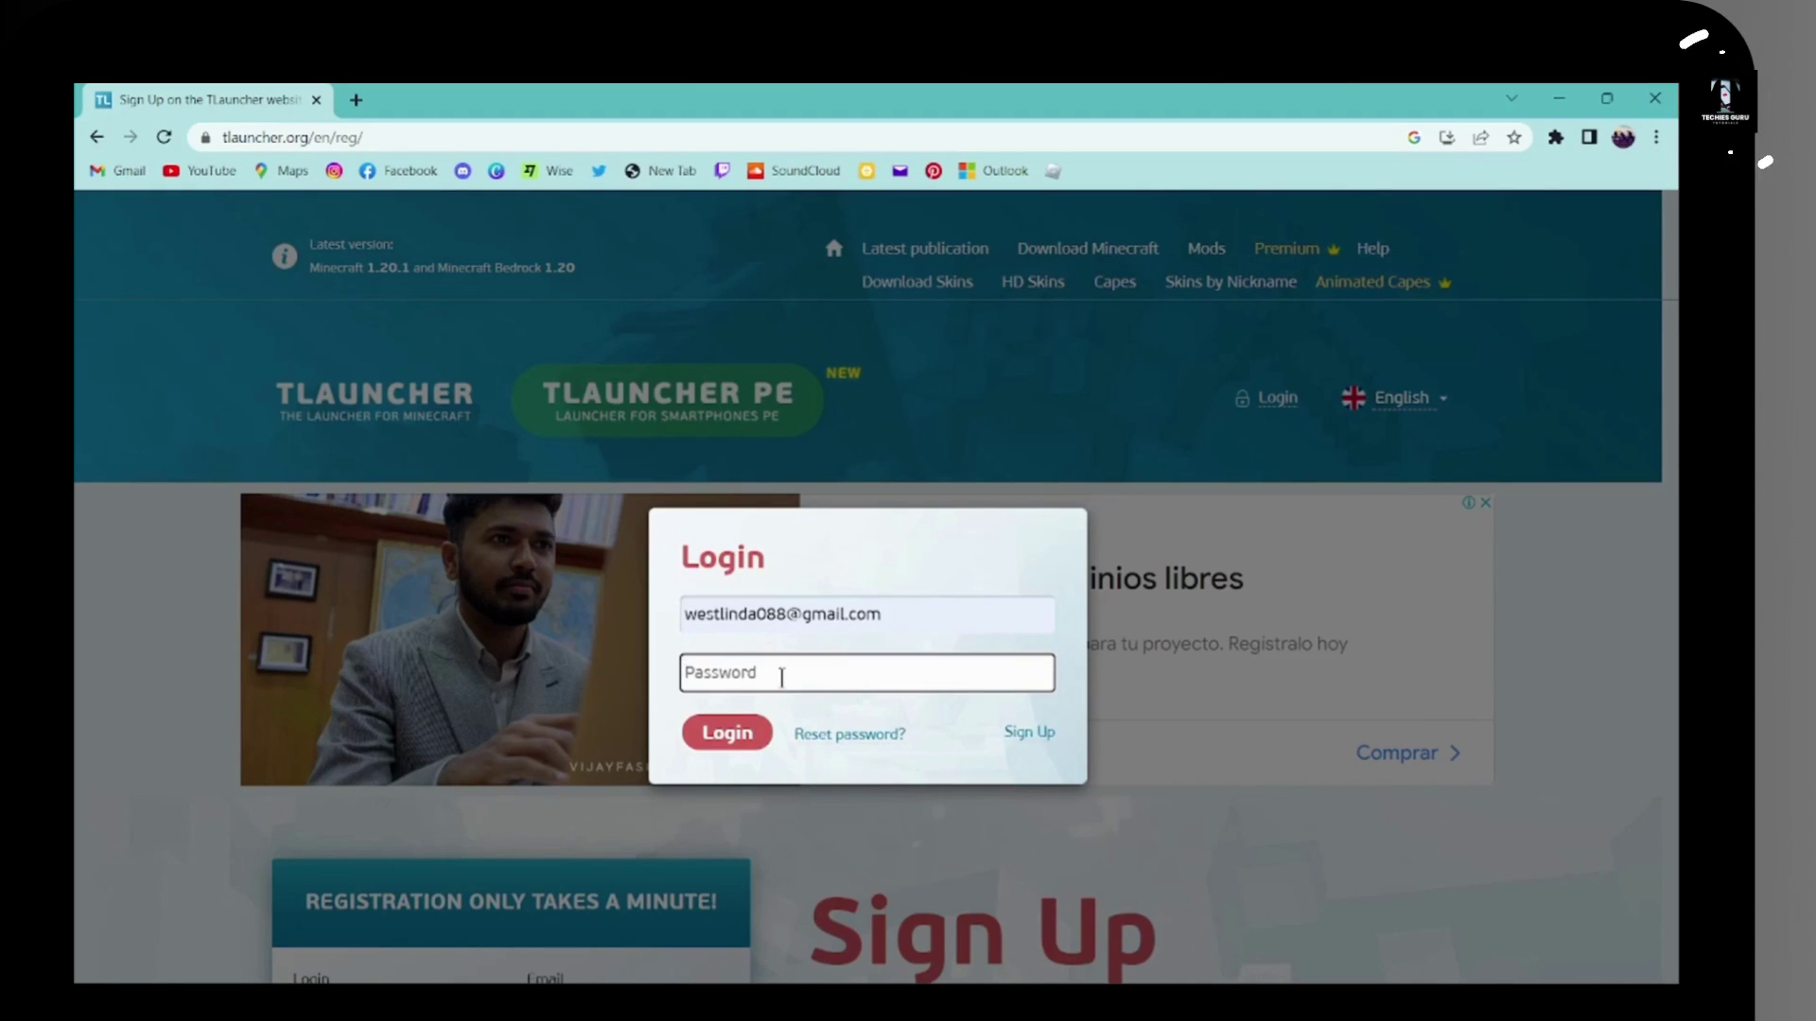